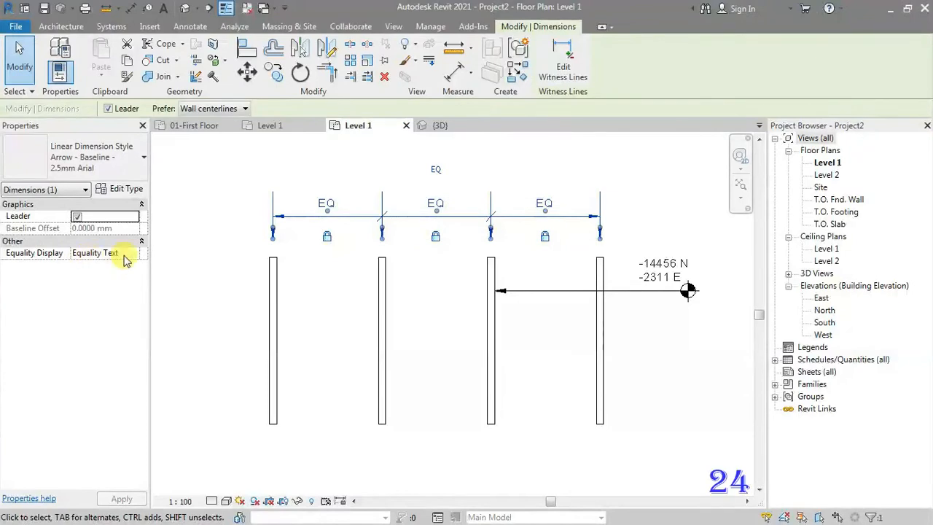
Step: Set the equality display of the dimension string above the four parallel walls to Value
left_click(133, 253)
left_click(90, 266)
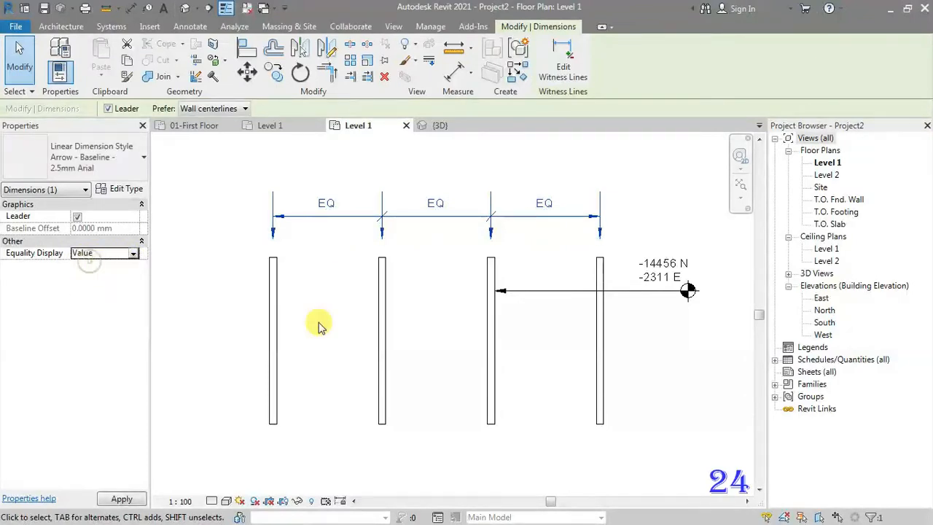
left_click(438, 299)
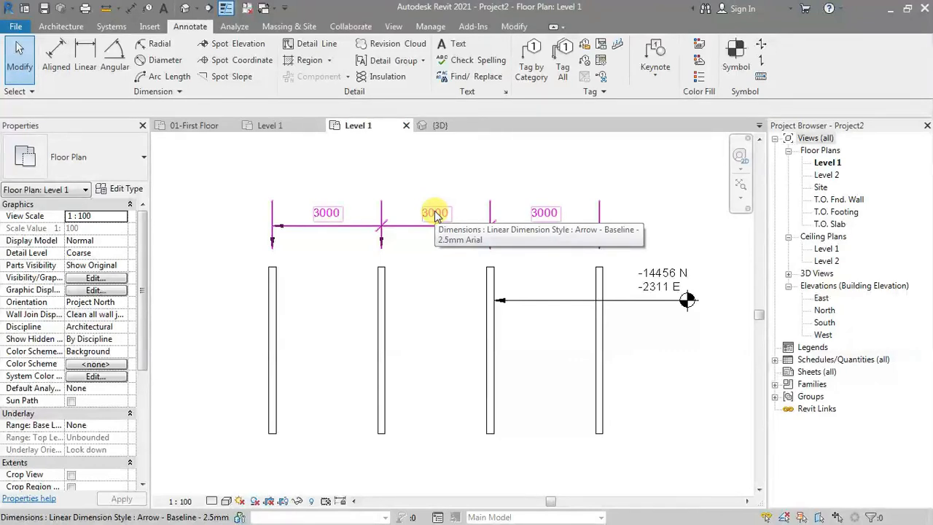
Step: Open the text settings of the middle dimension segment and choose to replace its actual value with text
left_click(435, 217)
left_click(435, 212)
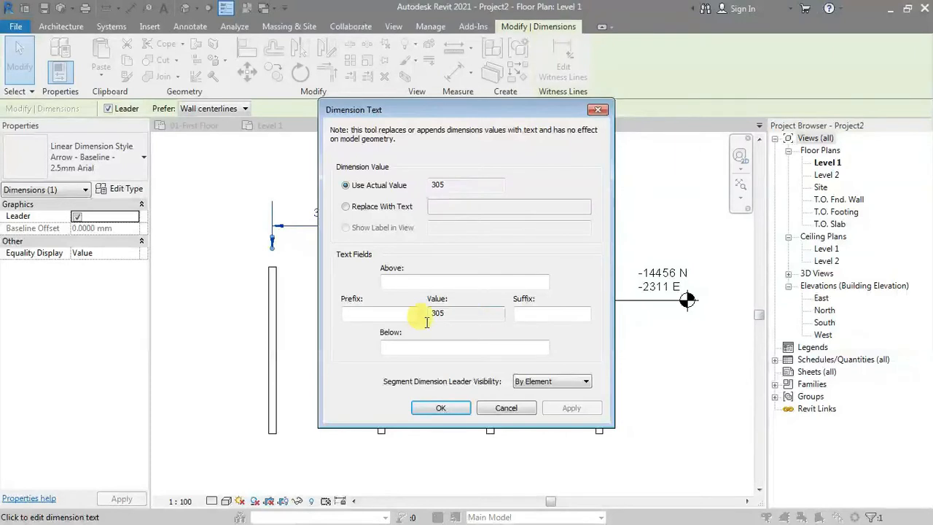
left_click(364, 313)
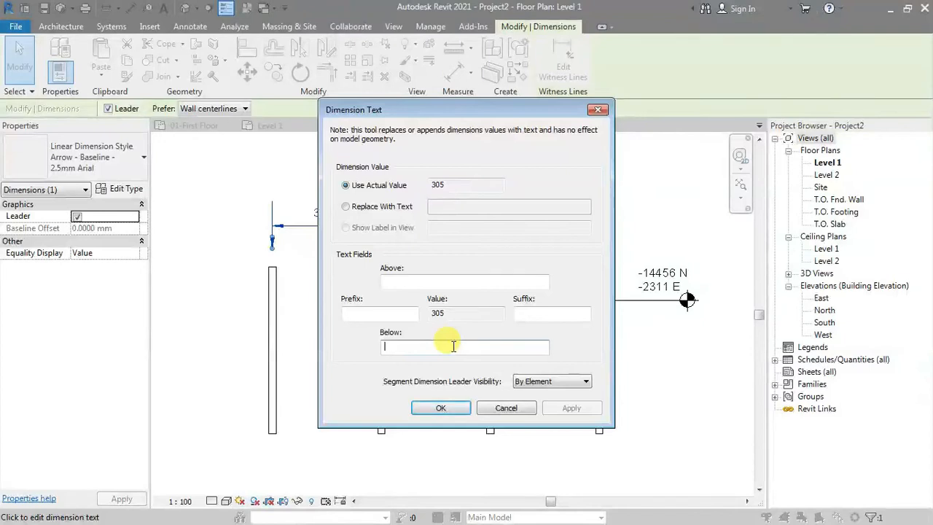
left_click(345, 206)
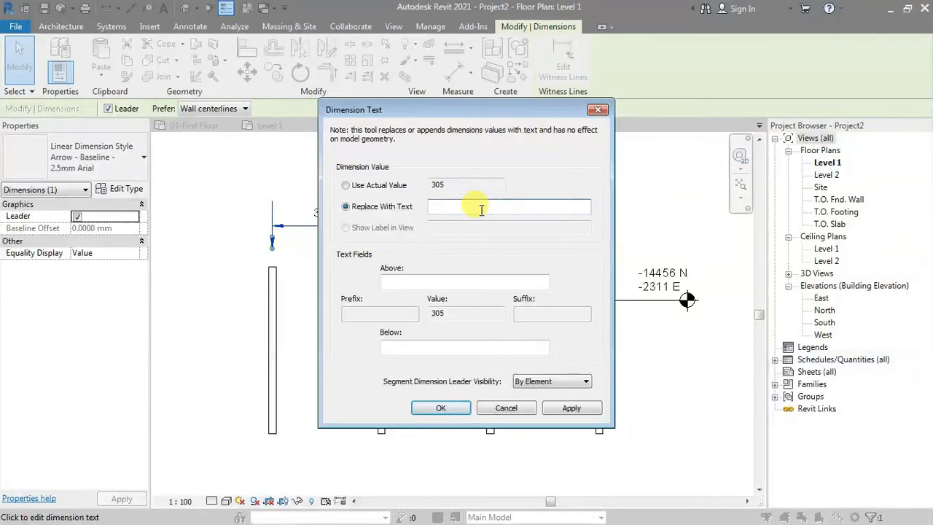
Step: Try to override the middle segment's value with the number 300
type("300")
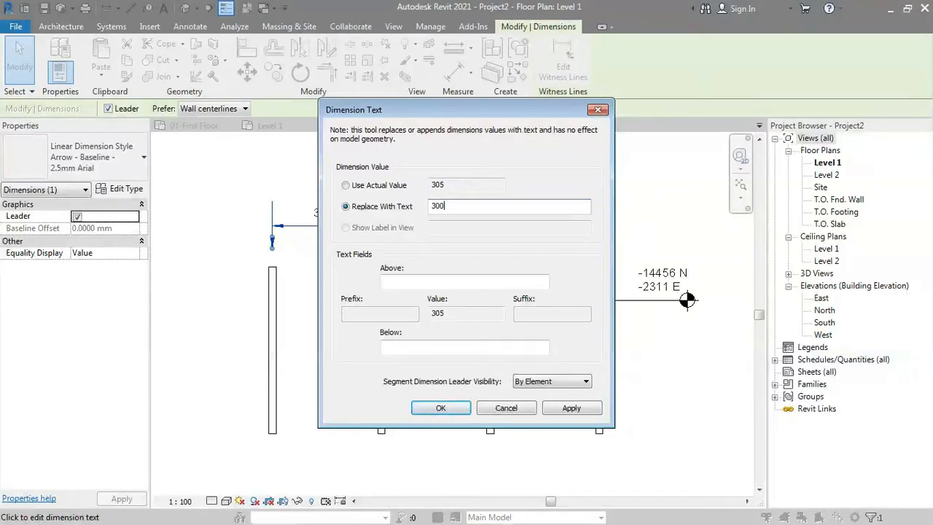
left_click(456, 412)
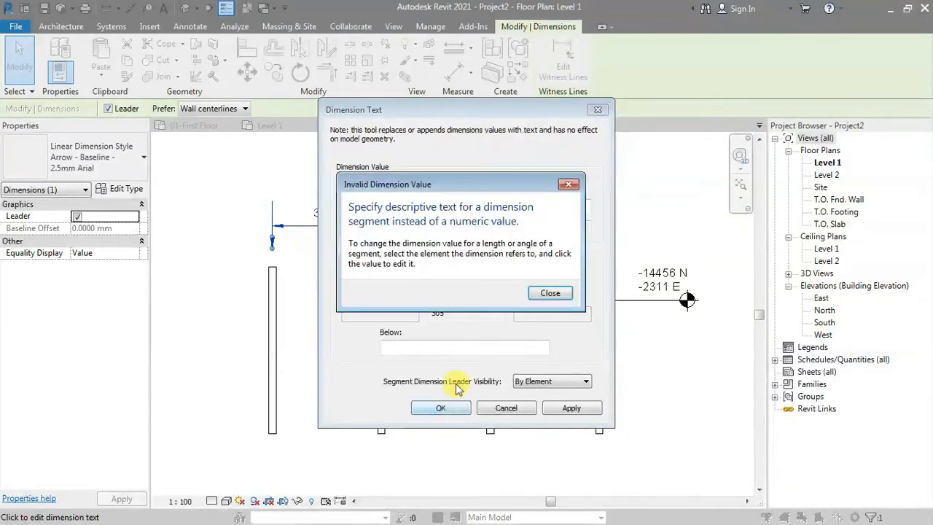
left_click(551, 293)
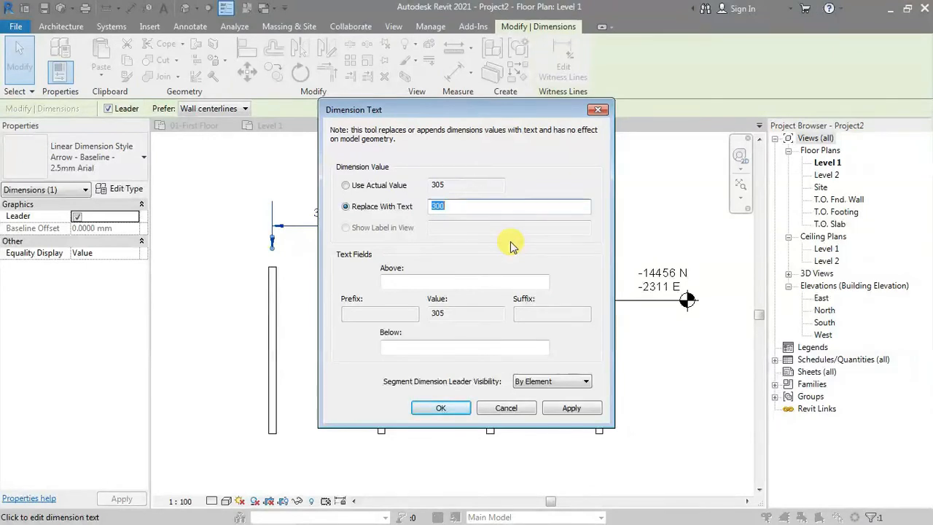
Step: Replace the middle segment's value with "notes", adding "above" as the text above it and "bottom" as the text below it
type("notes")
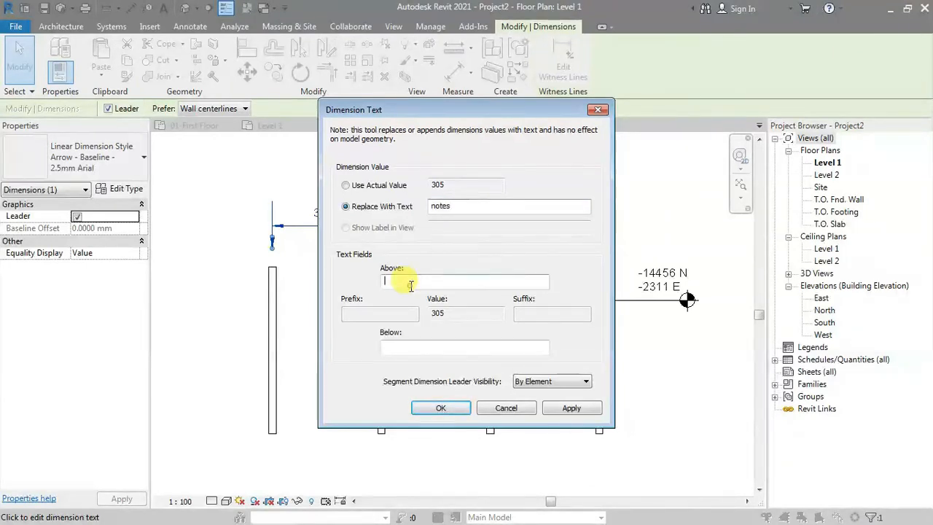
left_click(411, 285)
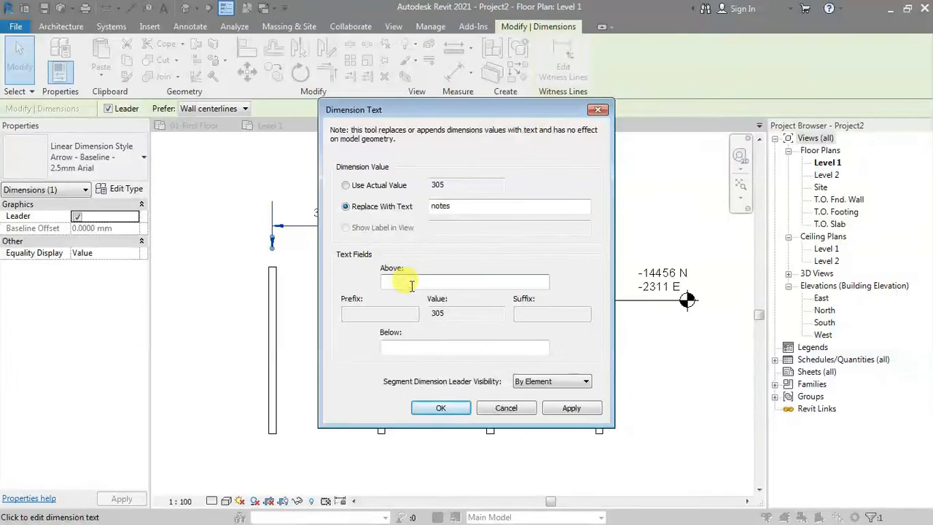
type("varies")
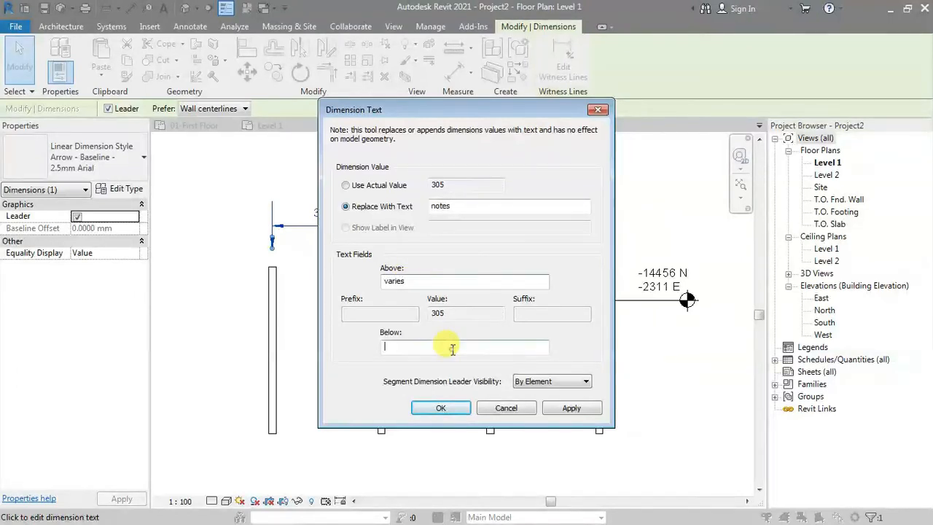
type("bottom")
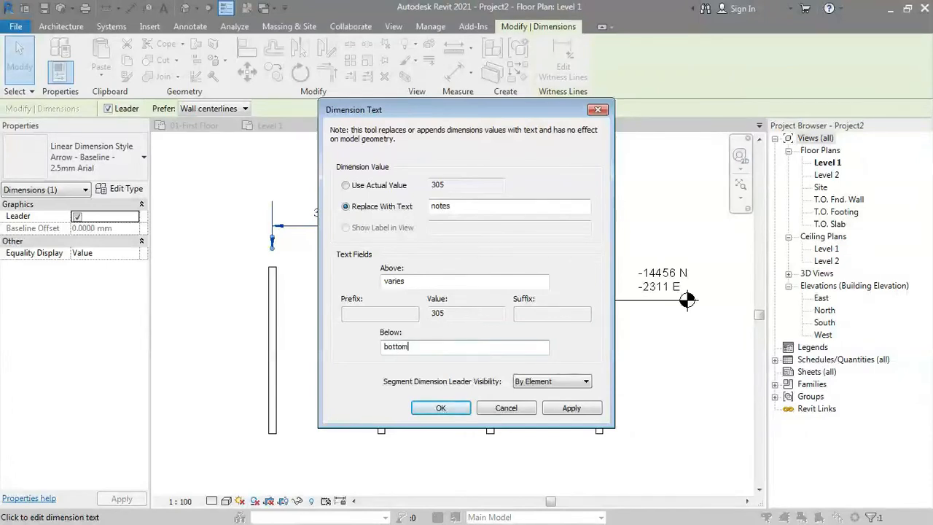
left_click_drag(452, 283, 310, 267)
type("above")
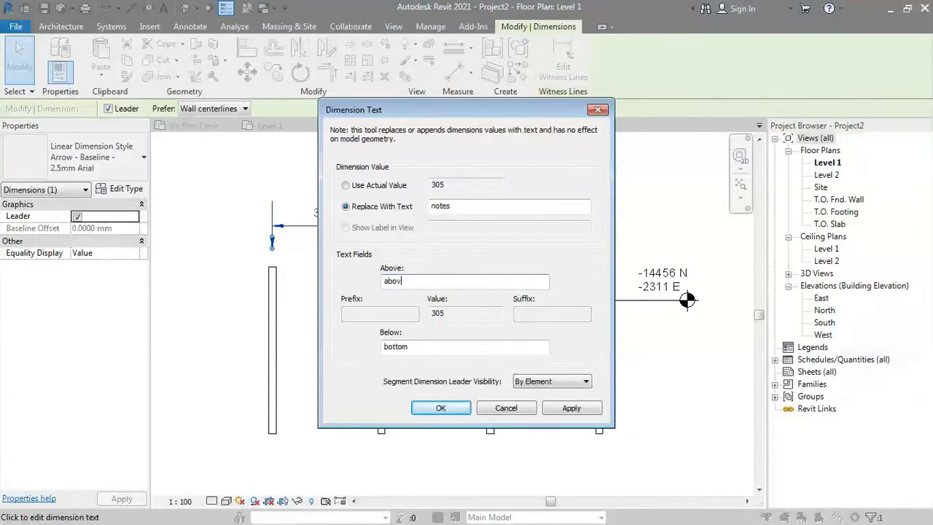
left_click(460, 410)
scroll(447, 233, "up", 3)
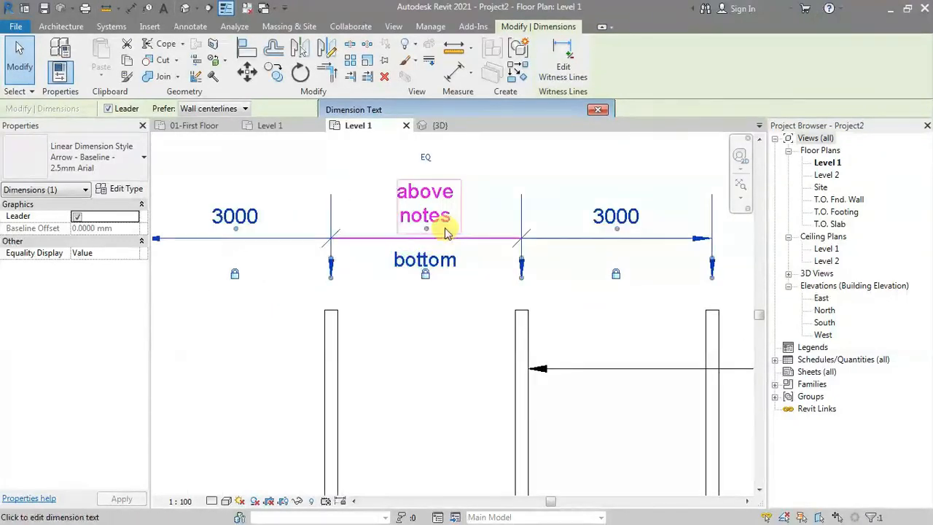
left_click(443, 354)
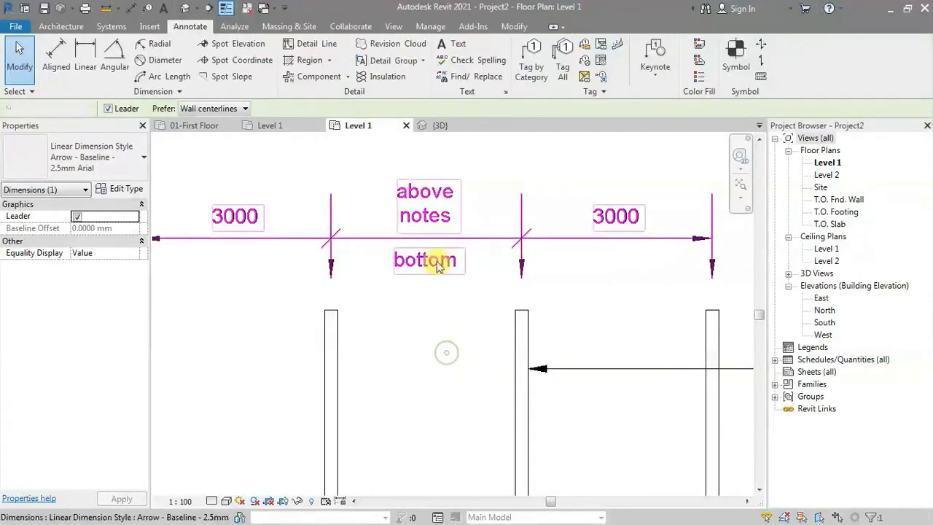
Step: Examine the locks on the parallel walls' dimension string and temporarily reveal all constraints in the floor plan
scroll(415, 306, "down", 3)
scroll(391, 235, "down", 2)
middle_click_drag(446, 326, 474, 401)
scroll(361, 228, "up", 3)
left_click(380, 256)
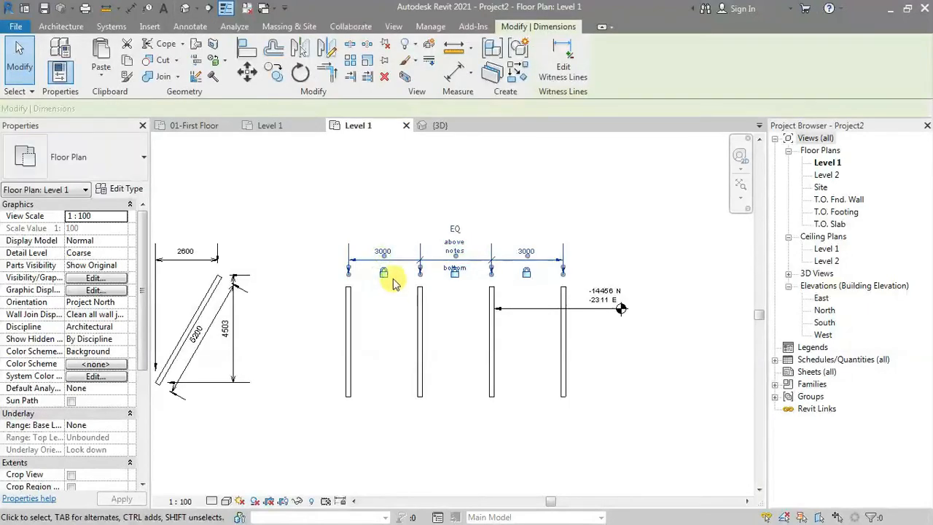
scroll(394, 343, "down", 3)
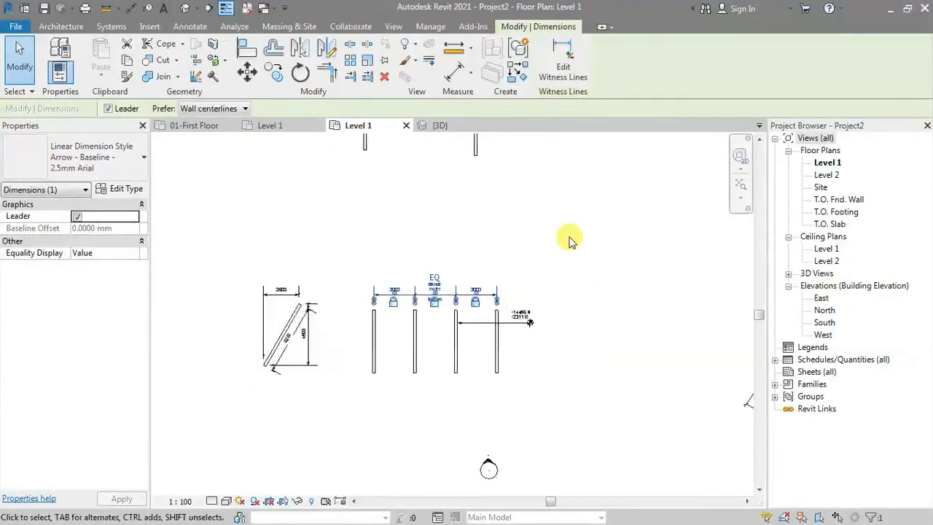
left_click(531, 254)
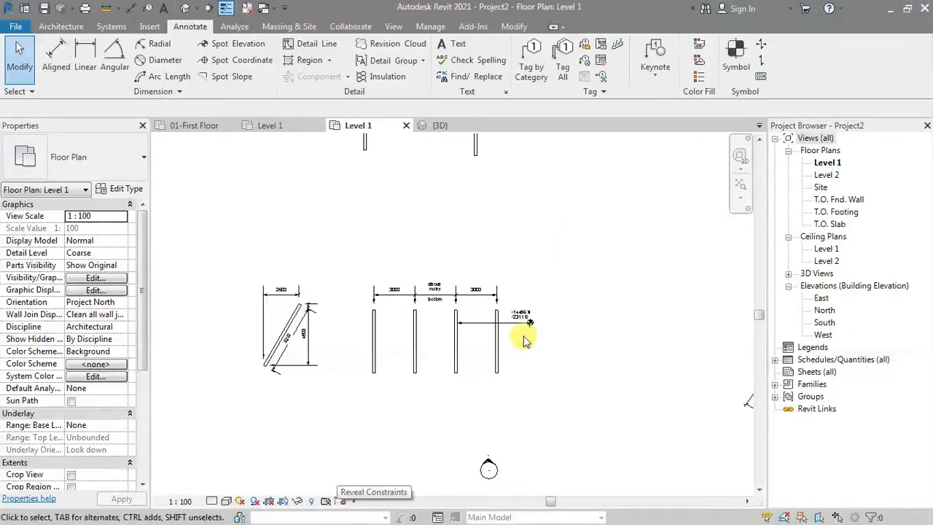
left_click(339, 502)
scroll(368, 364, "up", 1)
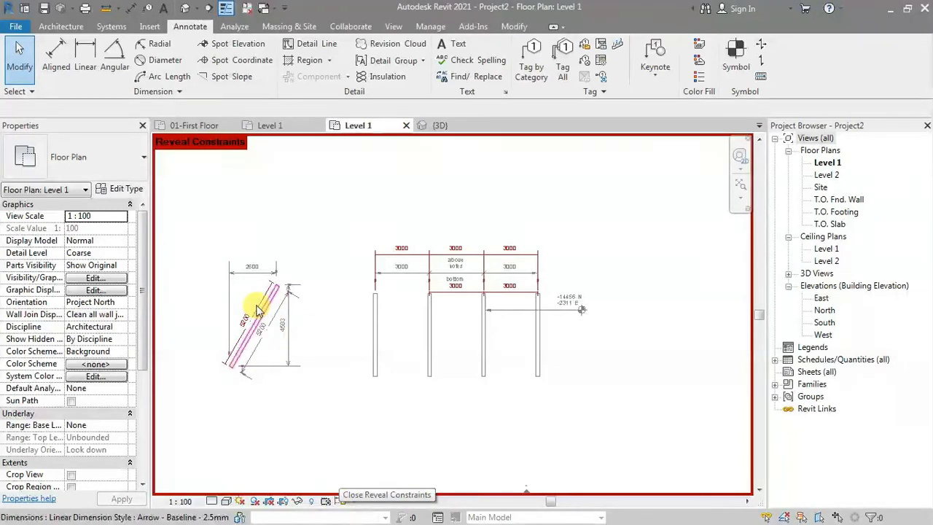
left_click(342, 501)
Step: Set up an aligned dimension that picks entire walls, referencing opening centers with intersecting grids excluded
middle_click_drag(396, 433, 312, 211)
scroll(312, 211, "down", 2)
middle_click_drag(432, 296, 414, 196)
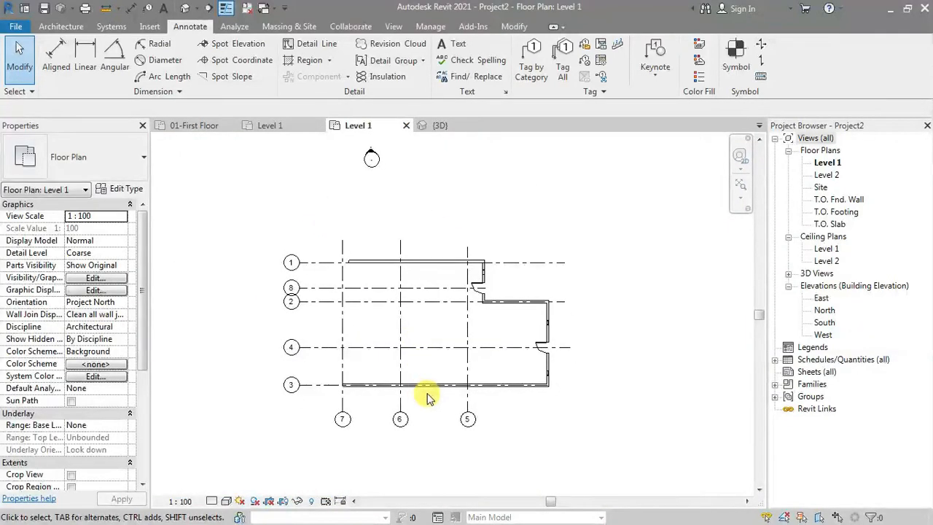
scroll(417, 432, "up", 1)
scroll(415, 430, "up", 1)
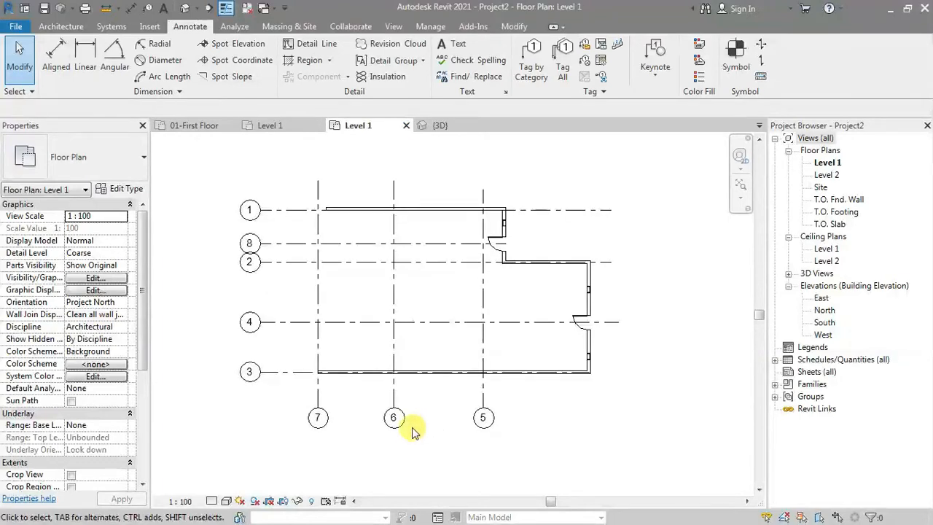
left_click(56, 52)
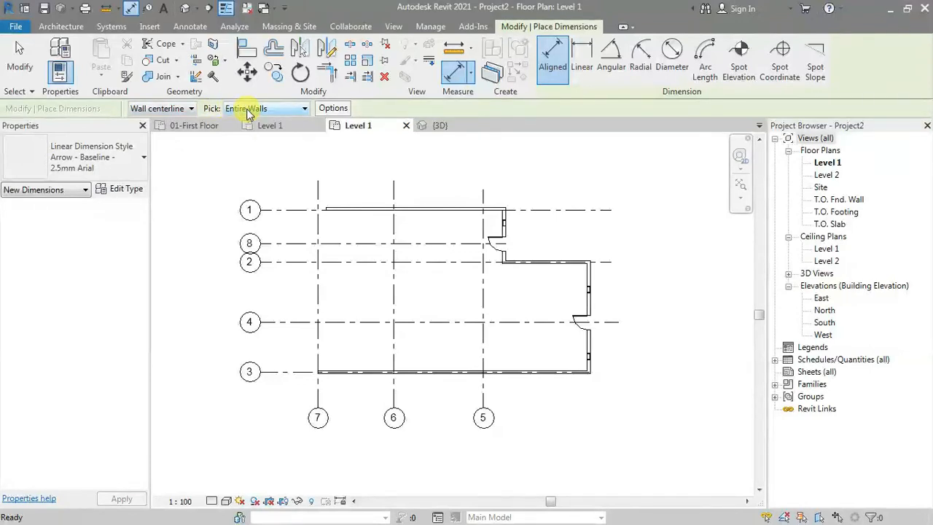
left_click(248, 111)
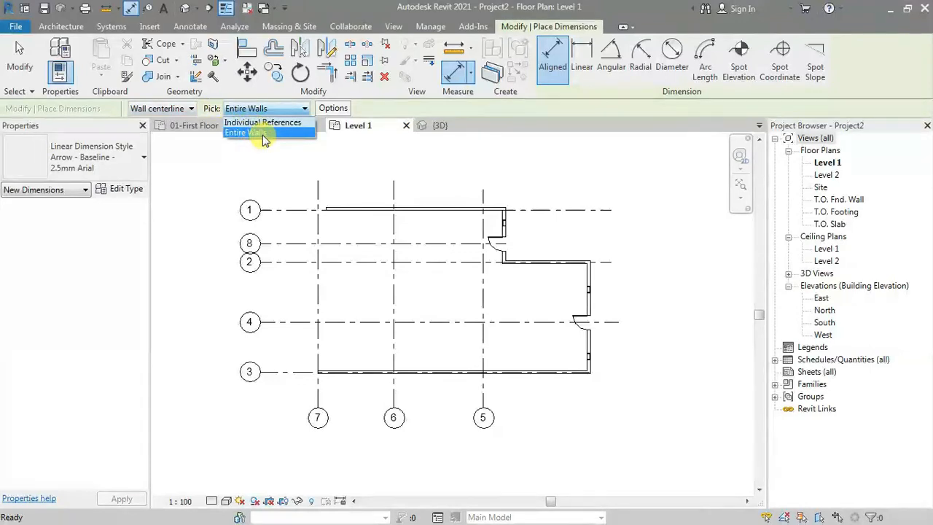
left_click(264, 135)
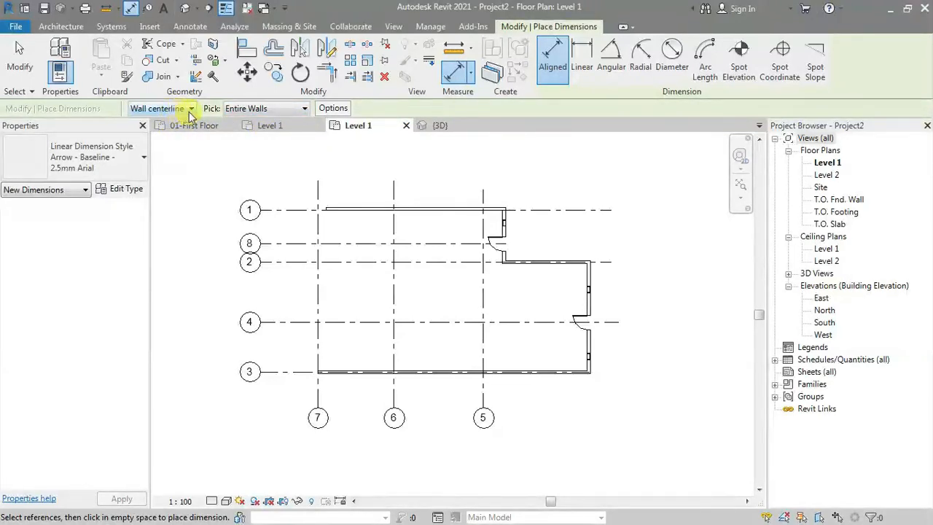
left_click(337, 110)
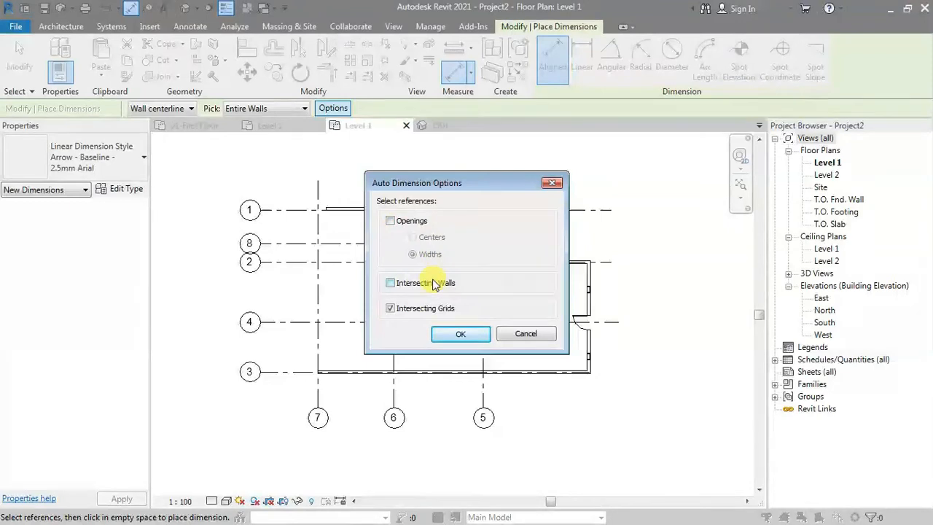
left_click(390, 221)
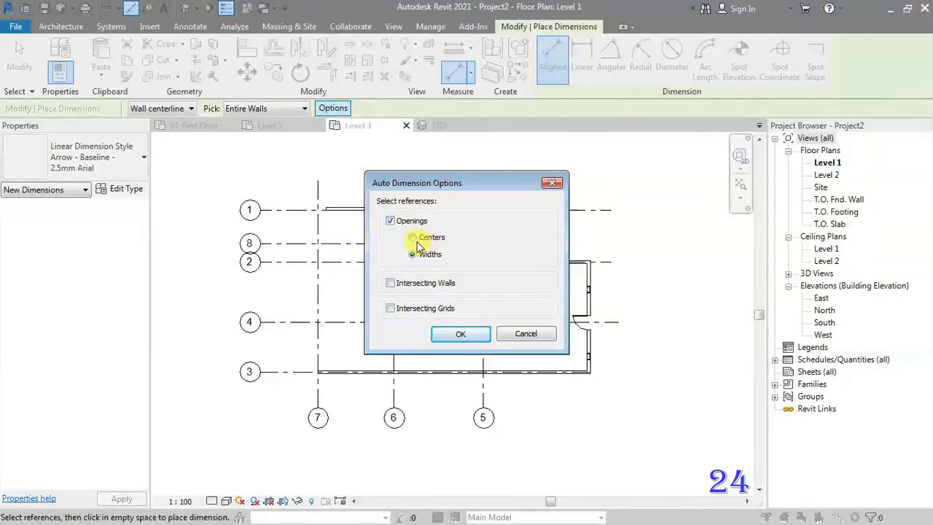
left_click(457, 334)
Step: Dimension the two stepped exterior walls containing the doors, placing one continuous string outside the building
middle_click_drag(483, 333, 391, 343)
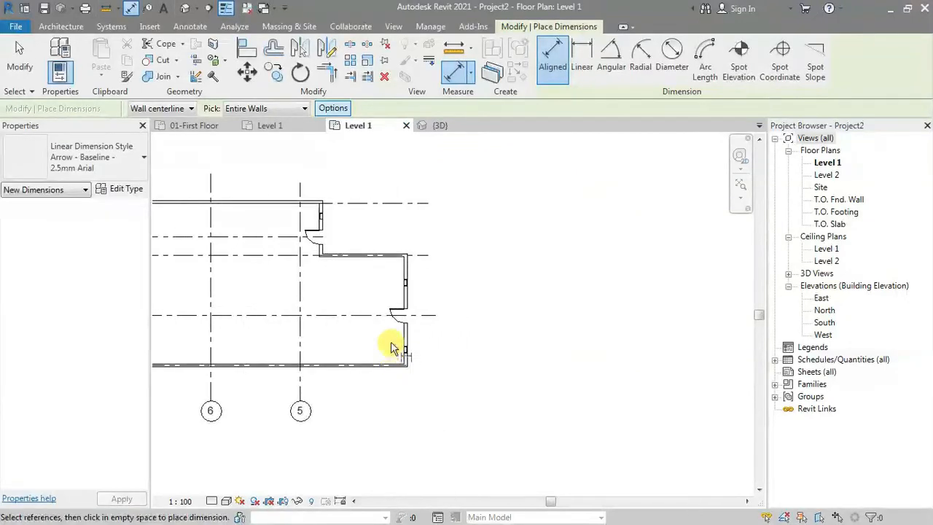
left_click(327, 227)
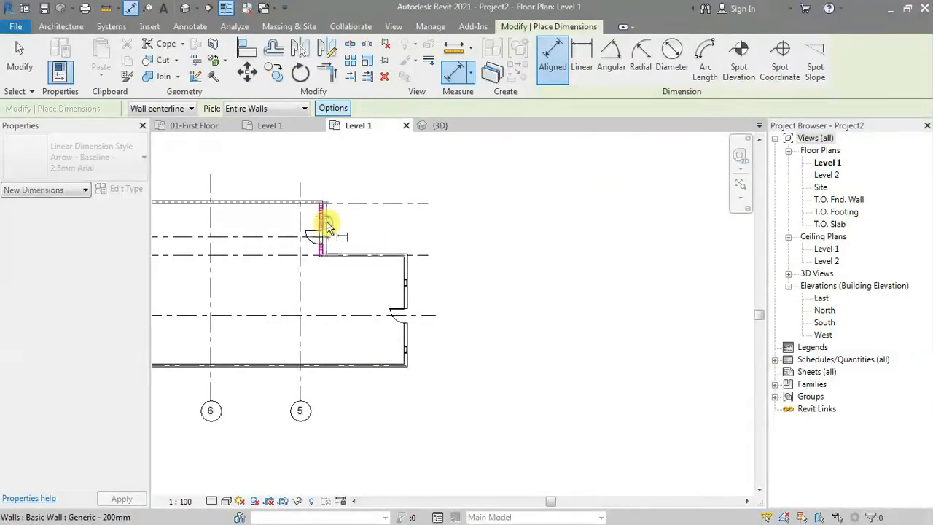
left_click(406, 275)
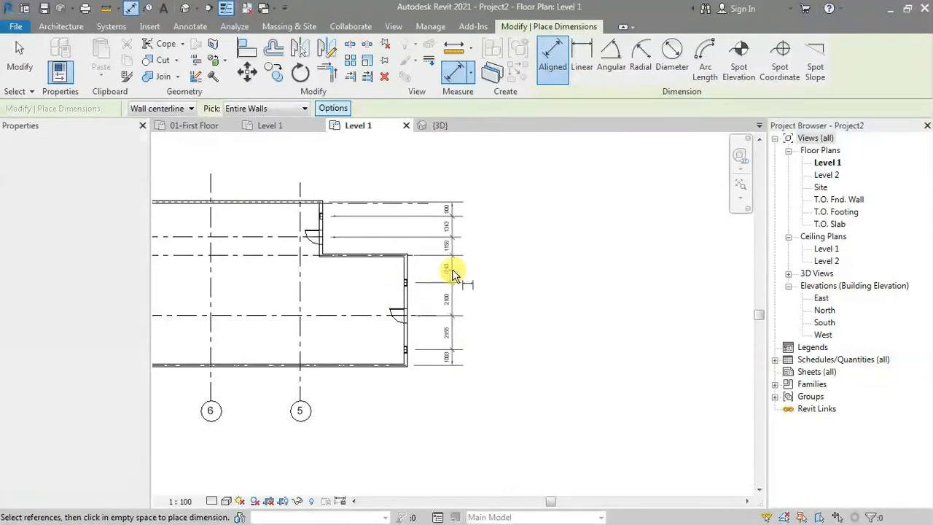
left_click(452, 271)
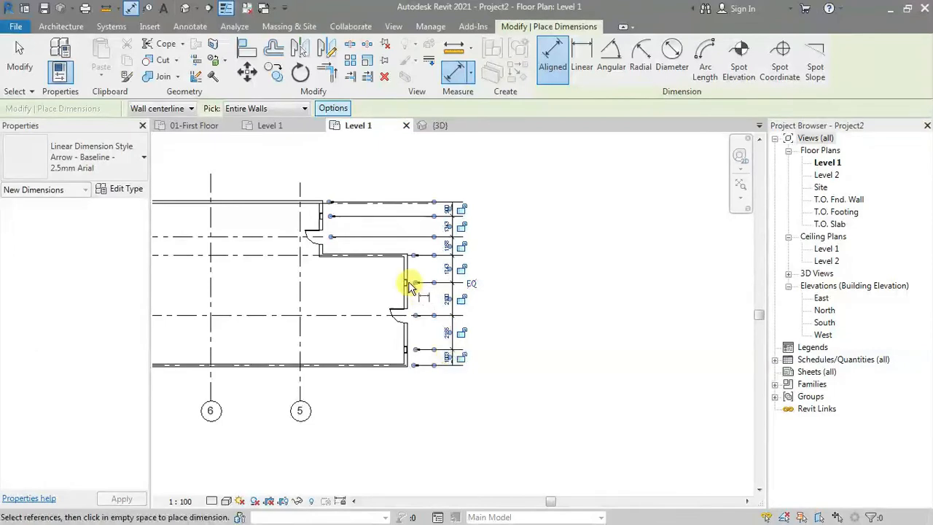
scroll(410, 282, "up", 1)
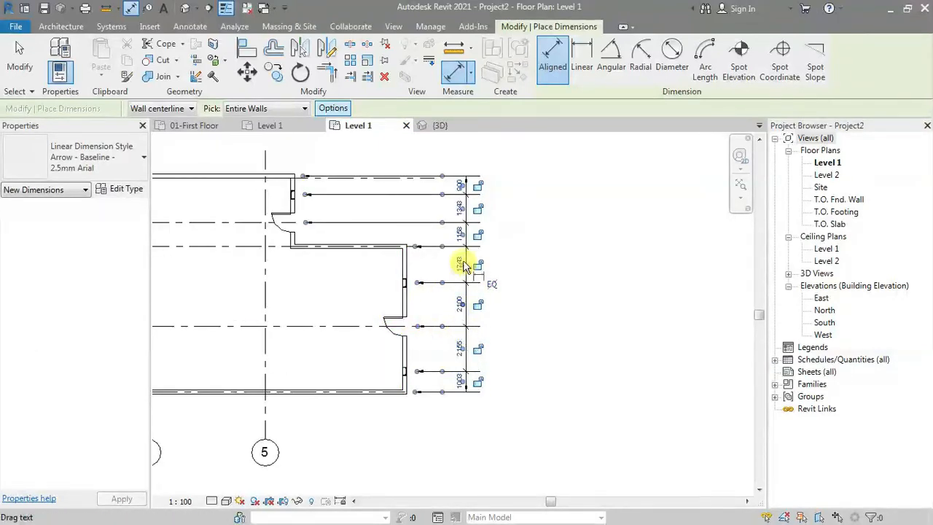
Step: Switch the opening references to widths and place a second dimension string for the same two walls outside the first
left_click(333, 108)
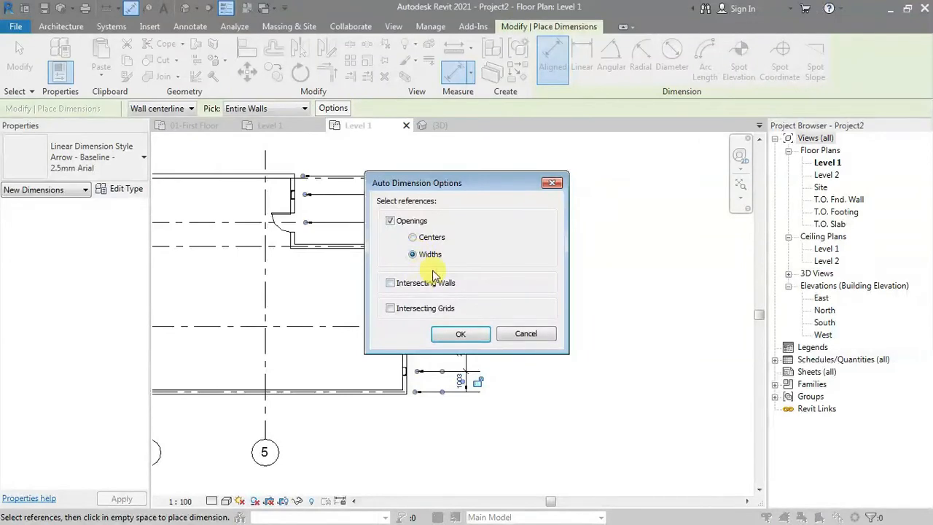
left_click(460, 333)
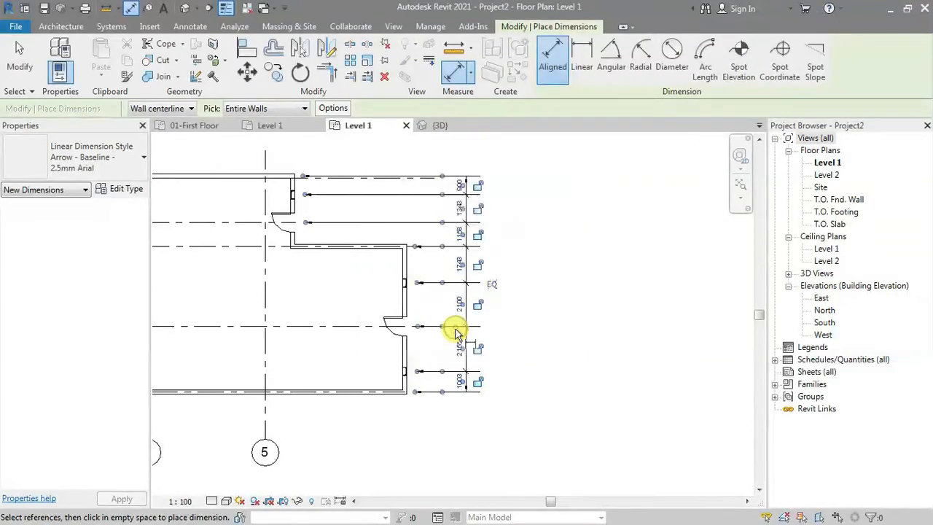
left_click(281, 208)
left_click(539, 320)
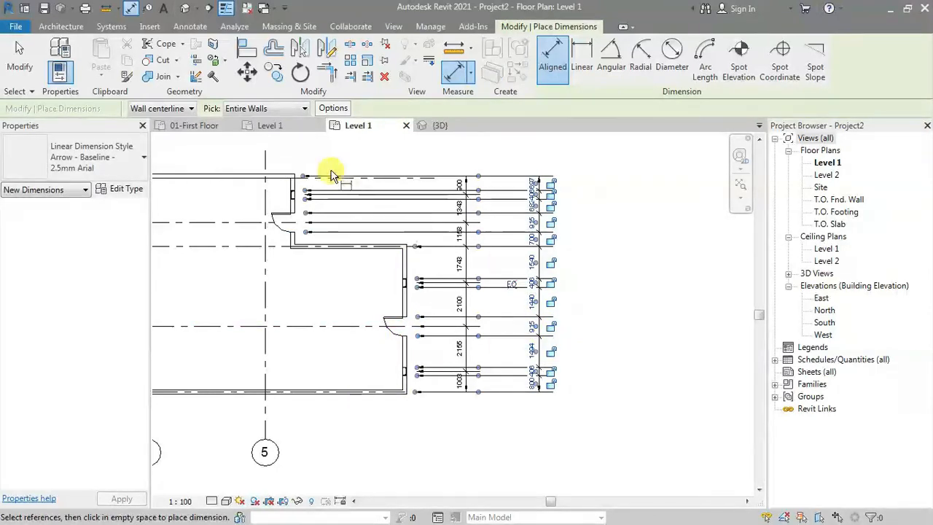
Step: Restrict the automatic references to intersecting walls and place a third dimension string for the two stepped walls outside the others
left_click(323, 108)
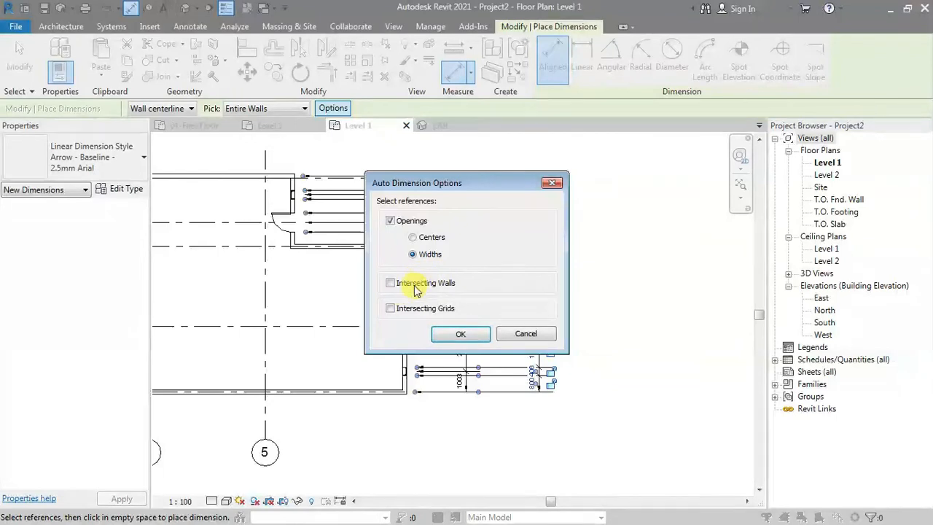
left_click(390, 222)
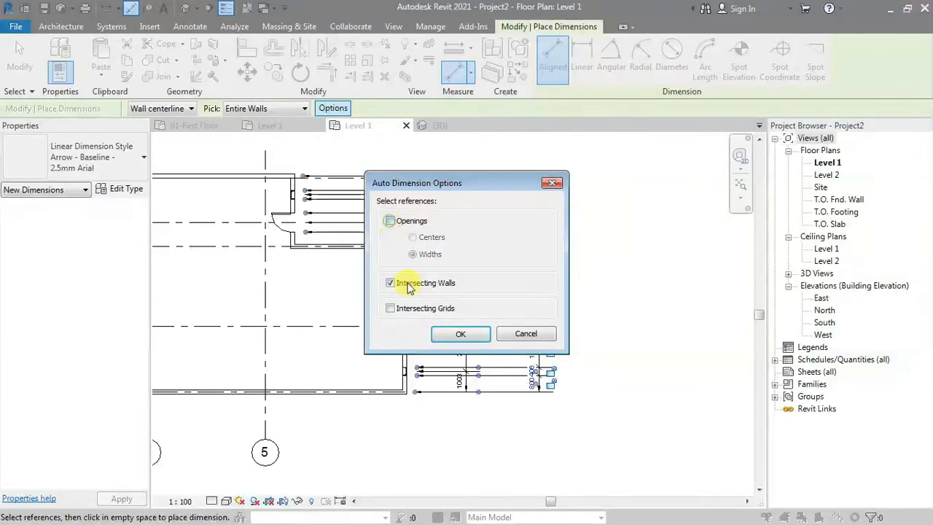
left_click(448, 335)
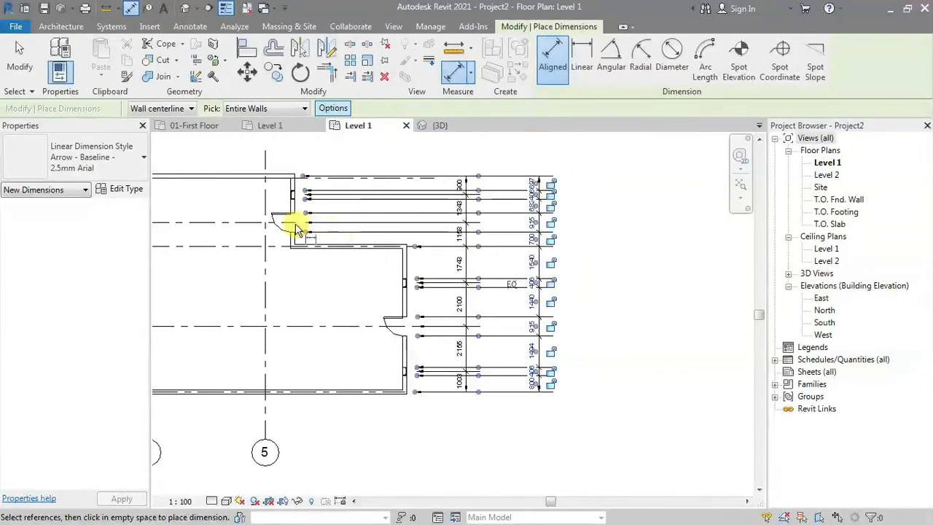
left_click(405, 295)
left_click(611, 310)
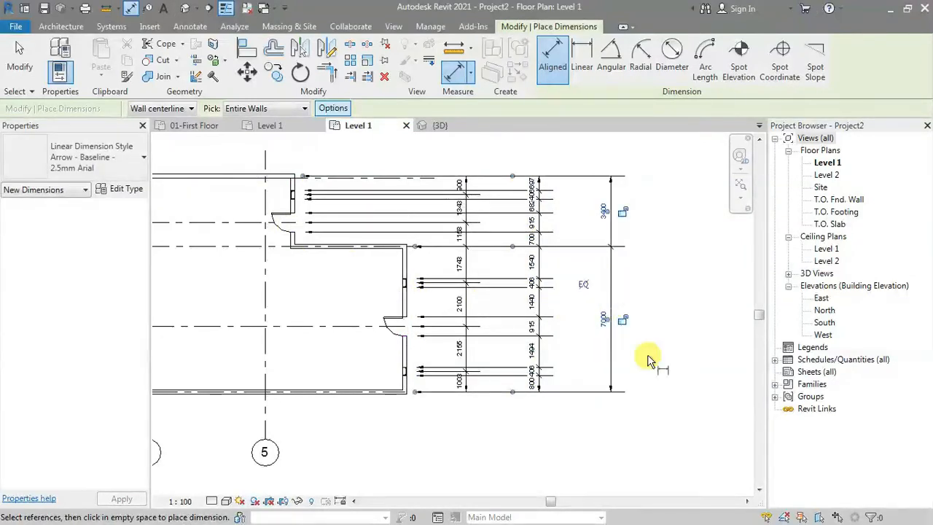
Step: Restrict the automatic references to intersecting grids and place a fourth dimension string for the same walls outside the third
left_click(343, 117)
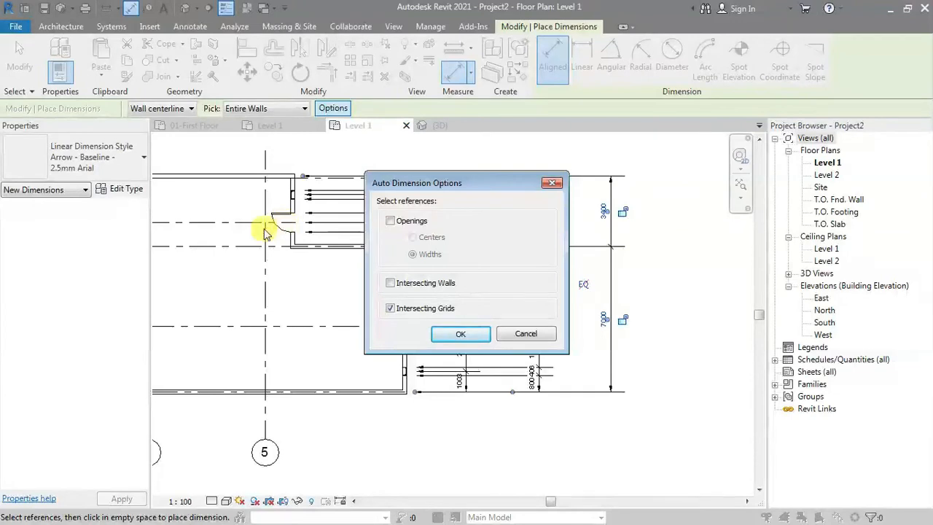
left_click(459, 333)
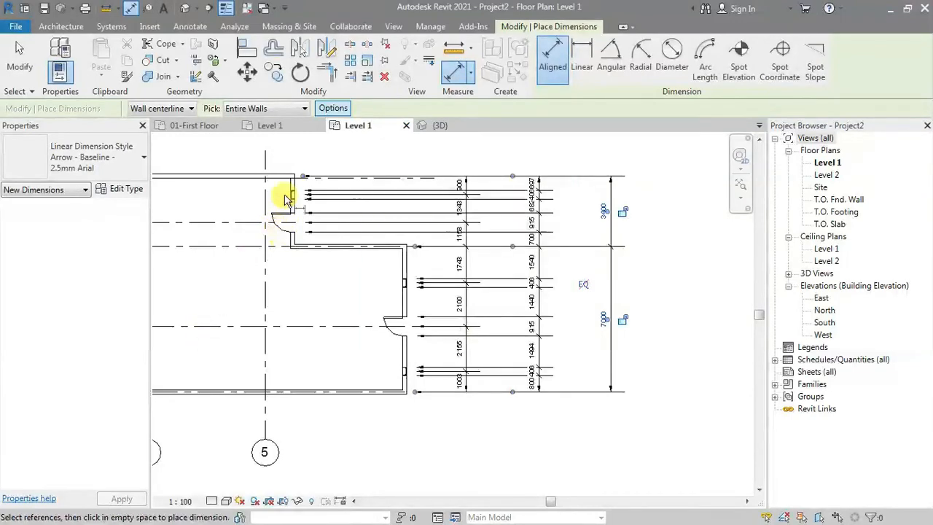
left_click(397, 308)
left_click(650, 315)
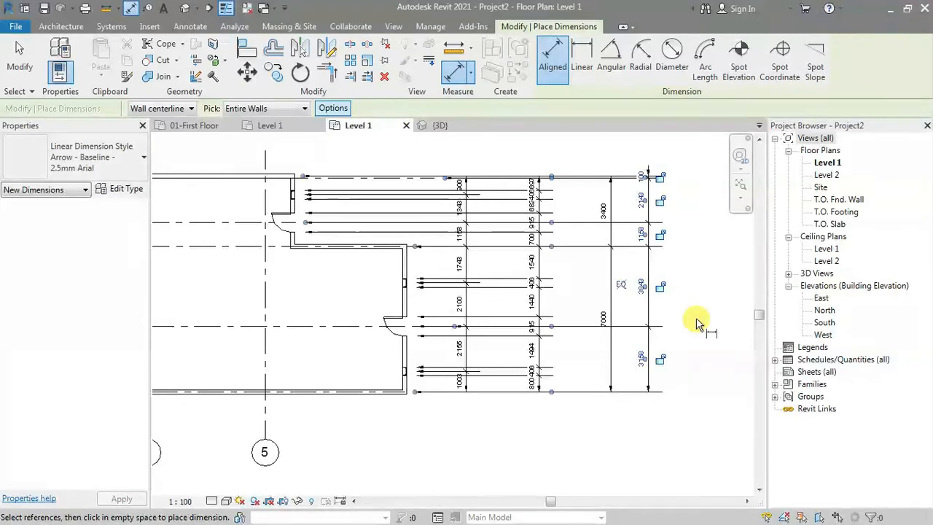
key("Escape")
key("Escape")
Step: Examine the Dimension Line Snap Distance in the type properties of the outermost dimension string
scroll(691, 292, "up", 3)
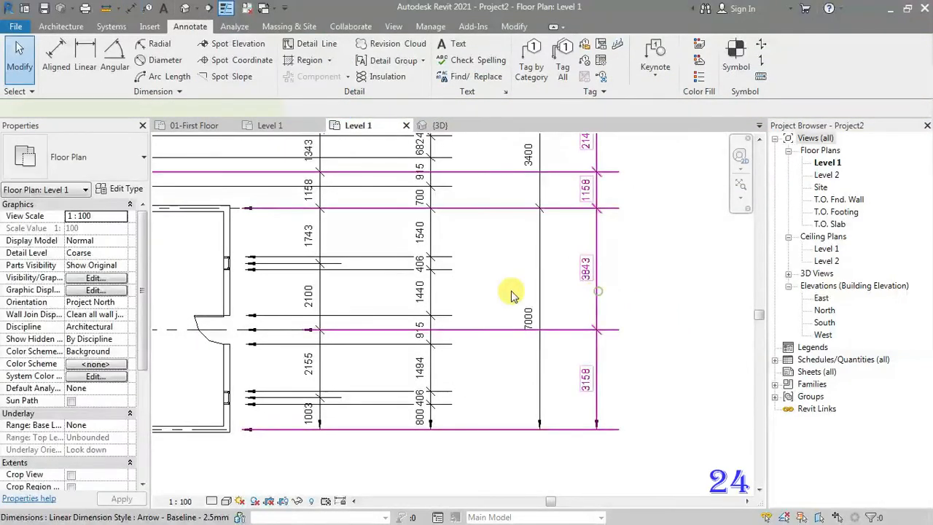
left_click(510, 295)
left_click(120, 188)
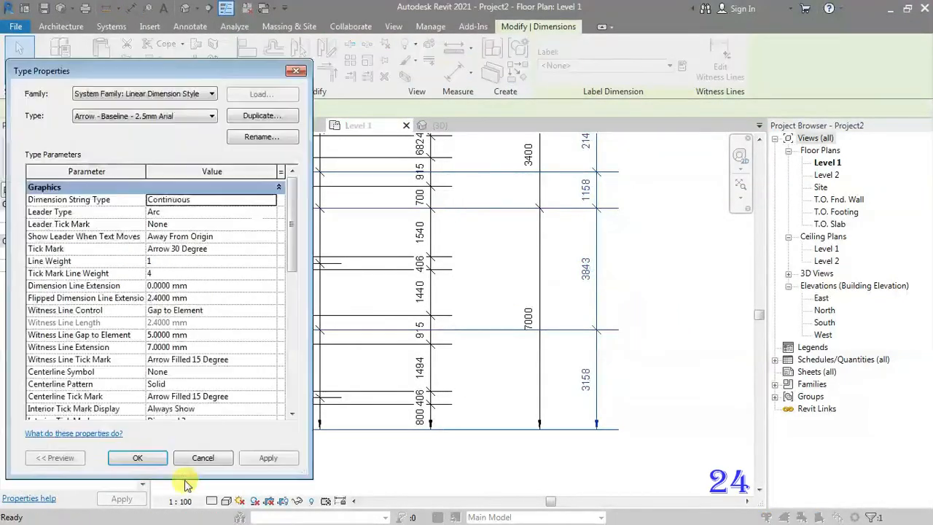
left_click_drag(289, 241, 290, 289)
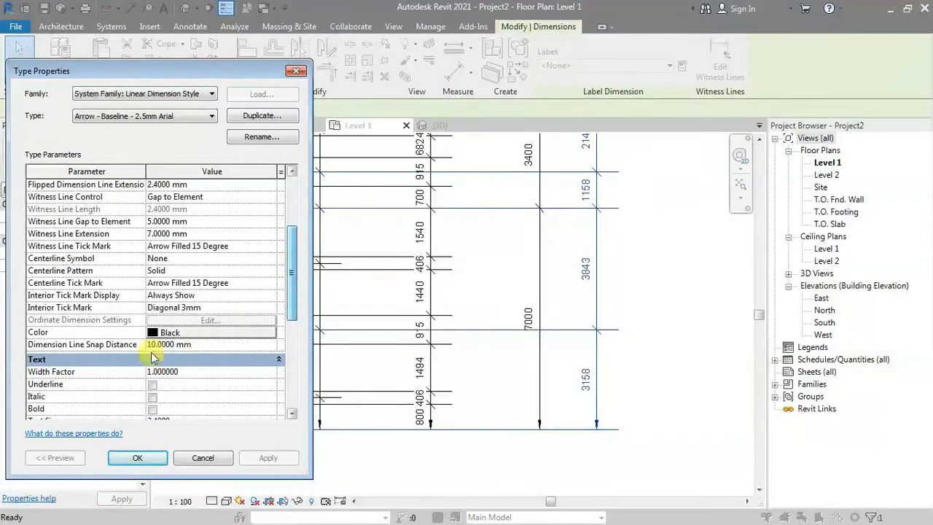
scroll(564, 353, "up", 2)
scroll(567, 353, "down", 2)
scroll(630, 319, "down", 3)
middle_click_drag(648, 339, 653, 372)
scroll(588, 341, "up", 2)
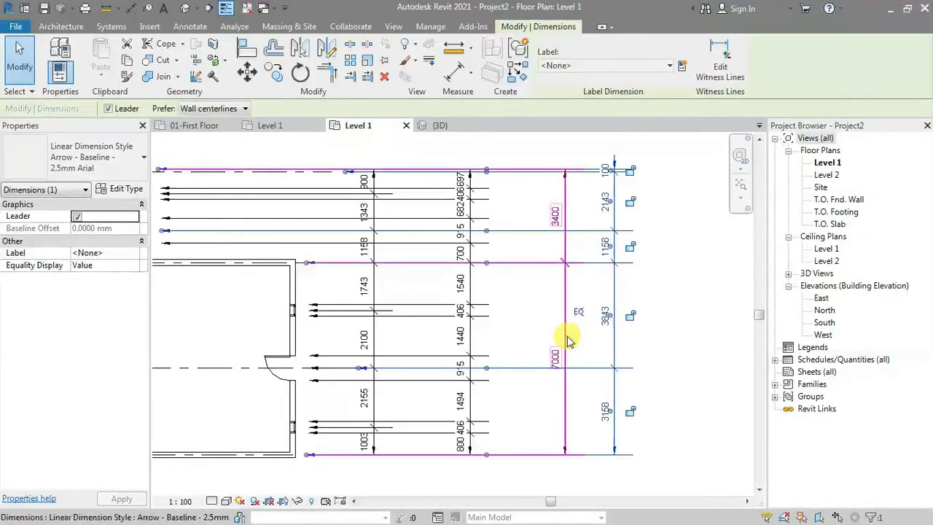
Step: Move the intersecting-wall and intersecting-grid dimension strings inward, snapping them at even spacing outside the opening-width string
left_click_drag(565, 328, 505, 328)
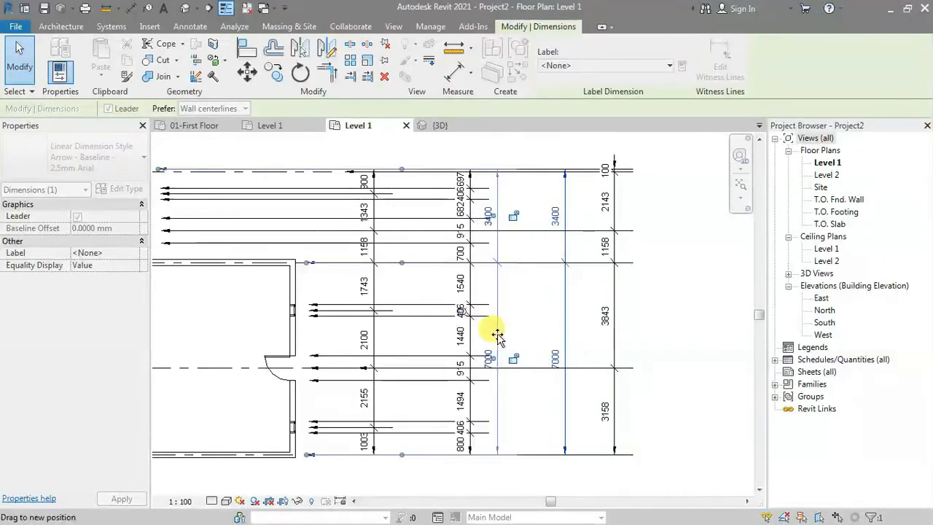
left_click_drag(497, 336, 497, 335)
left_click(612, 340)
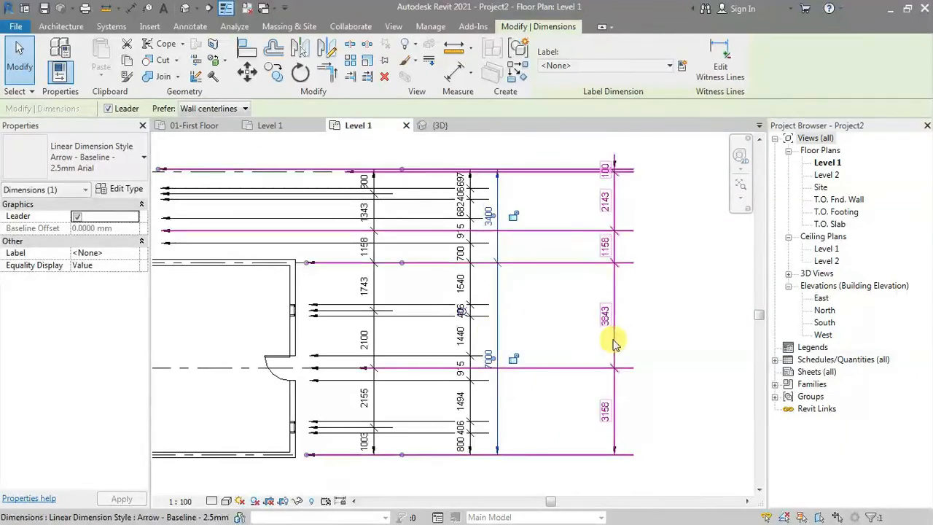
mouse_move(613, 339)
left_mouse_down()
mouse_move(564, 333)
mouse_move(515, 342)
mouse_move(546, 352)
mouse_move(505, 350)
mouse_move(545, 350)
mouse_move(517, 349)
mouse_move(526, 348)
left_mouse_up()
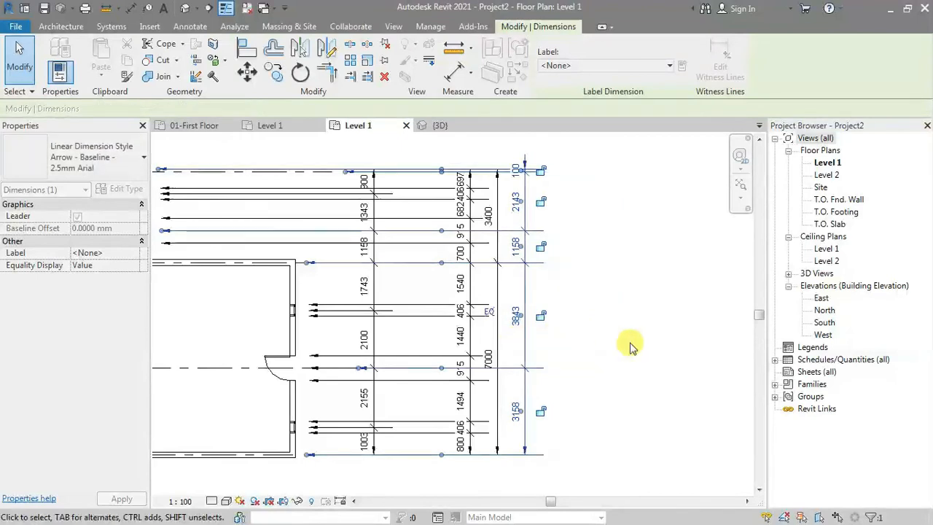
left_click(666, 348)
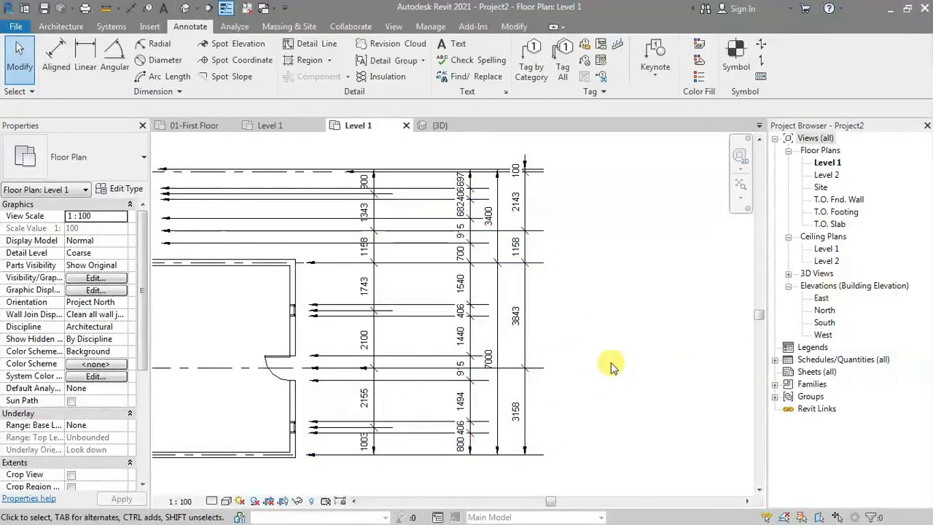